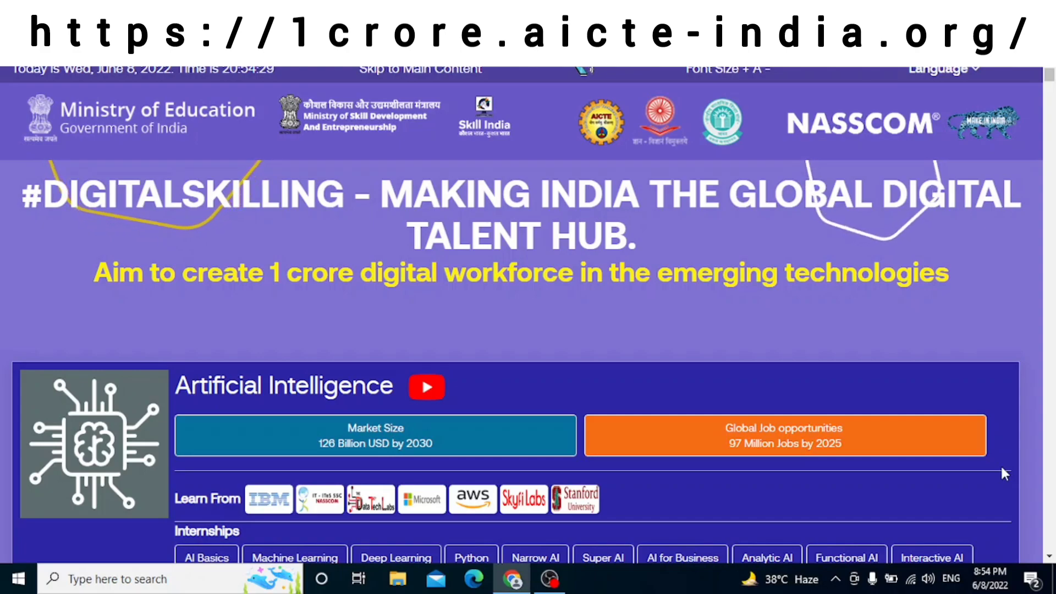
Step: Scroll the skill categories past Artificial Intelligence down to the Cloud Computing section
{"action": "scroll", "coordinate": [935, 379], "scroll_direction": "down", "scroll_amount": 4}
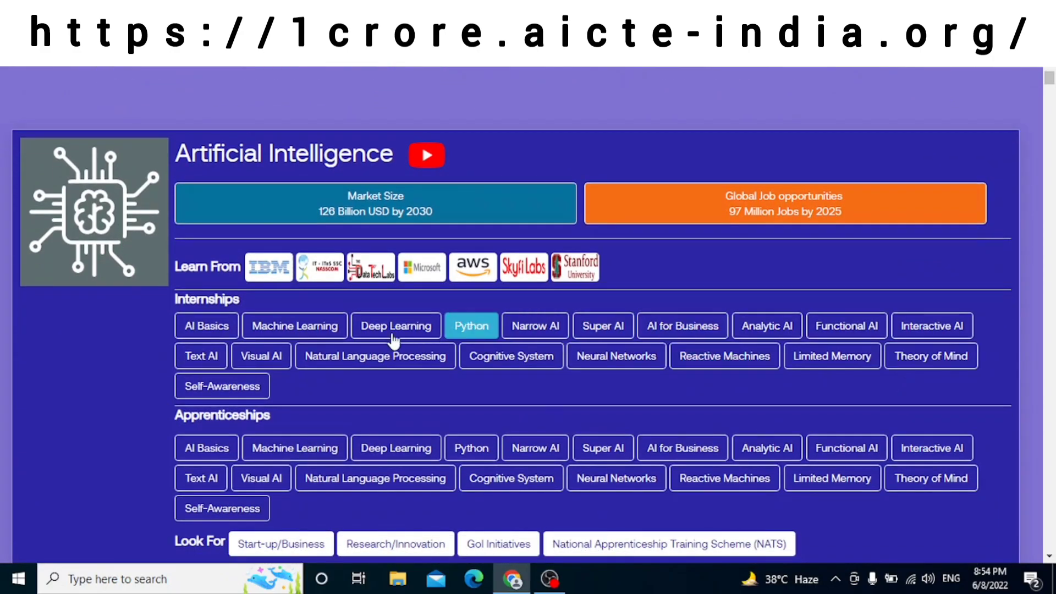
{"action": "scroll", "coordinate": [759, 283], "scroll_direction": "down", "scroll_amount": 6}
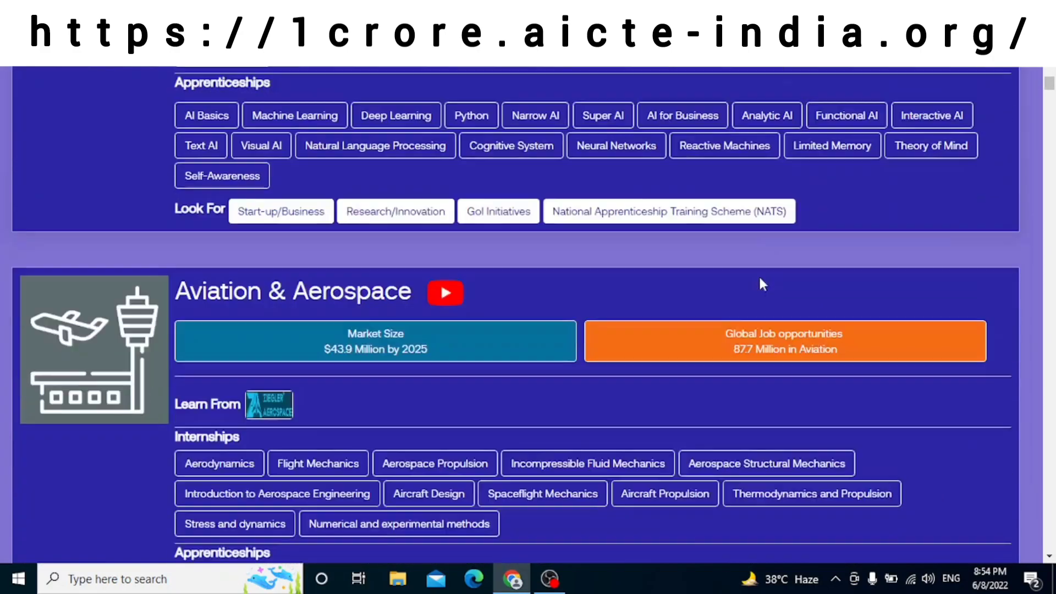
{"action": "scroll", "coordinate": [450, 276], "scroll_direction": "down", "scroll_amount": 3}
{"action": "scroll", "coordinate": [459, 286], "scroll_direction": "down", "scroll_amount": 2}
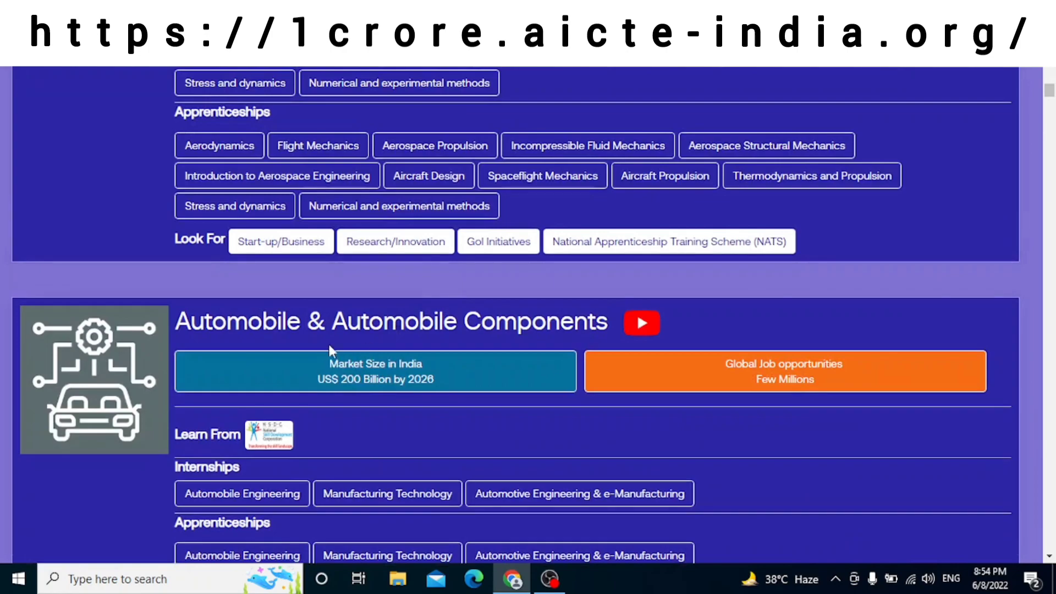
{"action": "scroll", "coordinate": [460, 410], "scroll_direction": "down", "scroll_amount": 8}
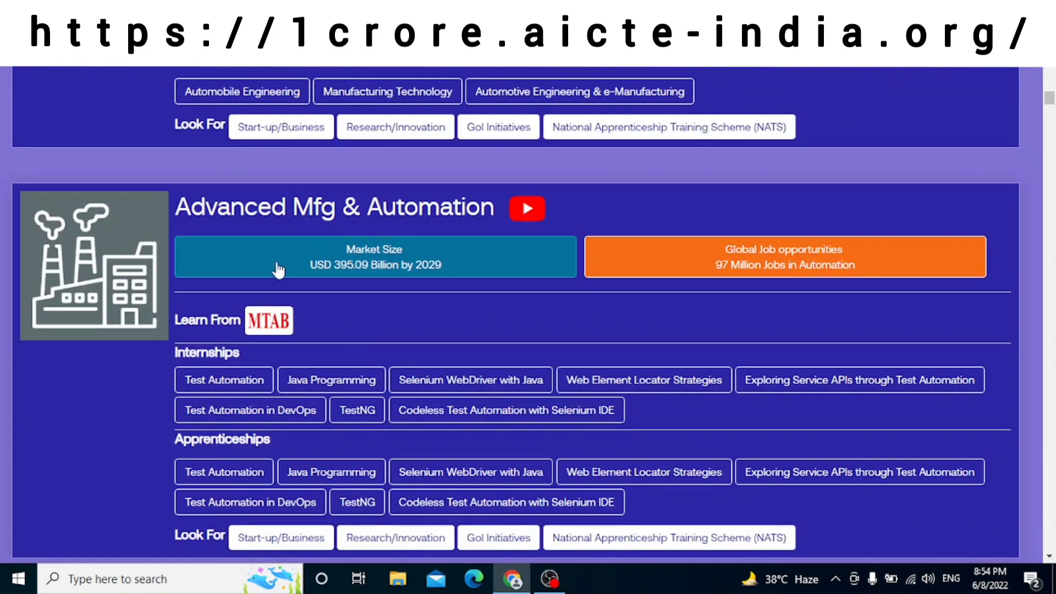
{"action": "scroll", "coordinate": [424, 317], "scroll_direction": "down", "scroll_amount": 7}
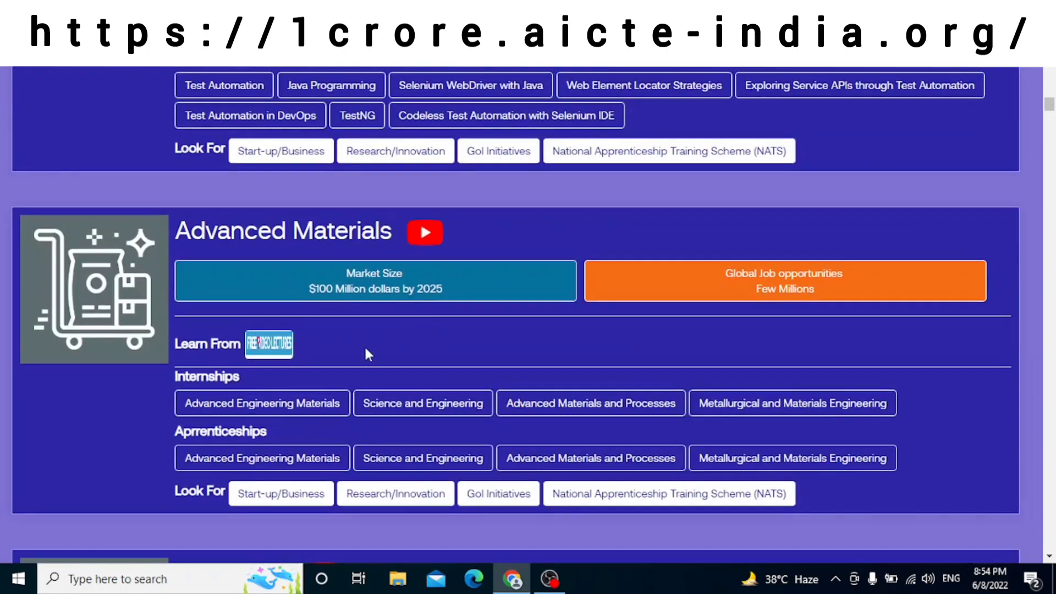
{"action": "scroll", "coordinate": [396, 258], "scroll_direction": "down", "scroll_amount": 5}
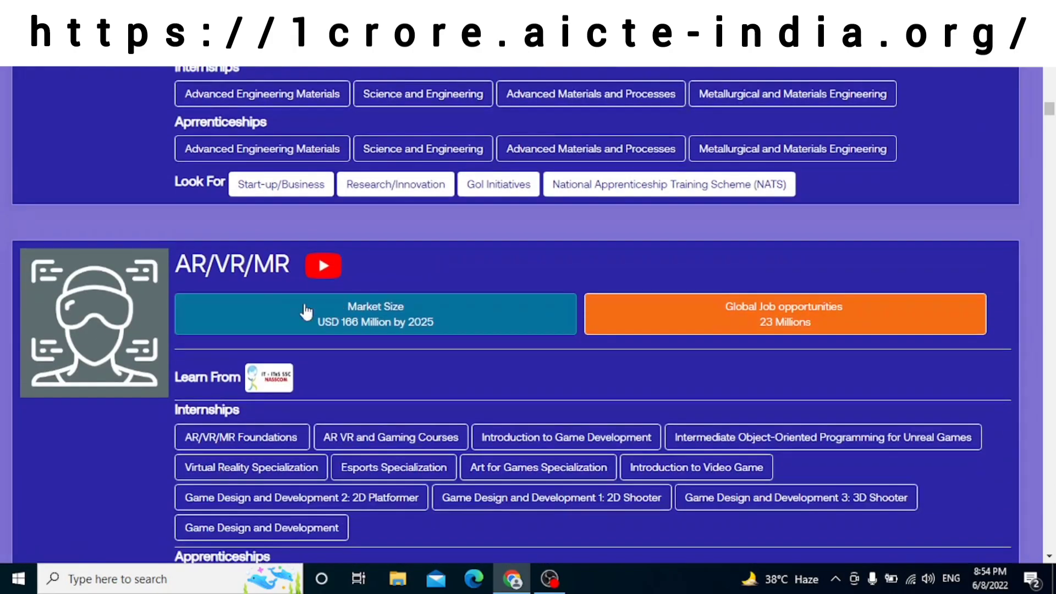
{"action": "scroll", "coordinate": [303, 286], "scroll_direction": "down", "scroll_amount": 12}
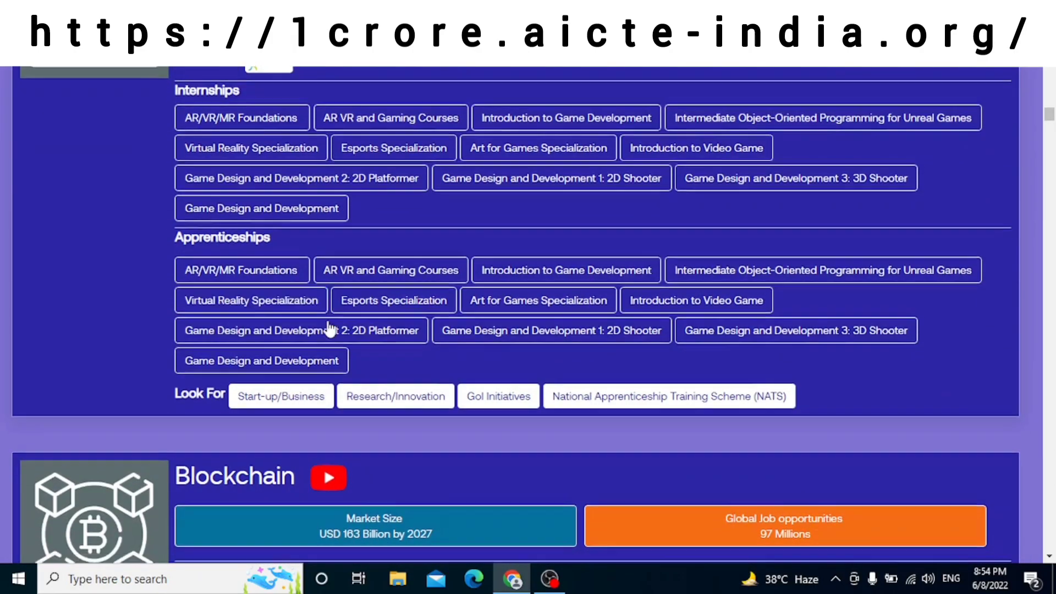
{"action": "scroll", "coordinate": [300, 336], "scroll_direction": "down", "scroll_amount": 5}
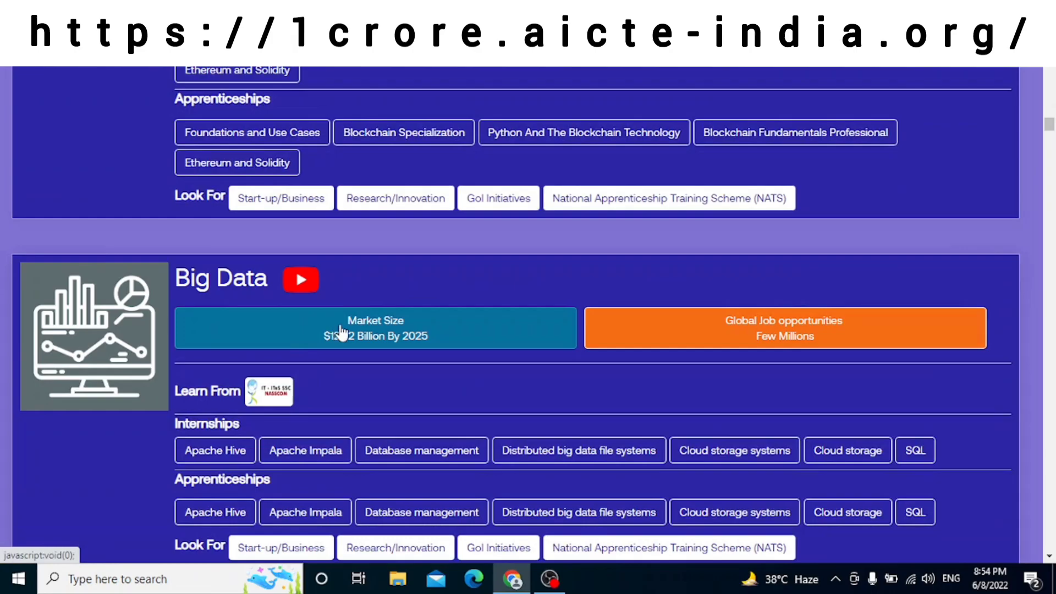
{"action": "scroll", "coordinate": [354, 325], "scroll_direction": "down", "scroll_amount": 8}
{"action": "scroll", "coordinate": [381, 291], "scroll_direction": "down", "scroll_amount": 6}
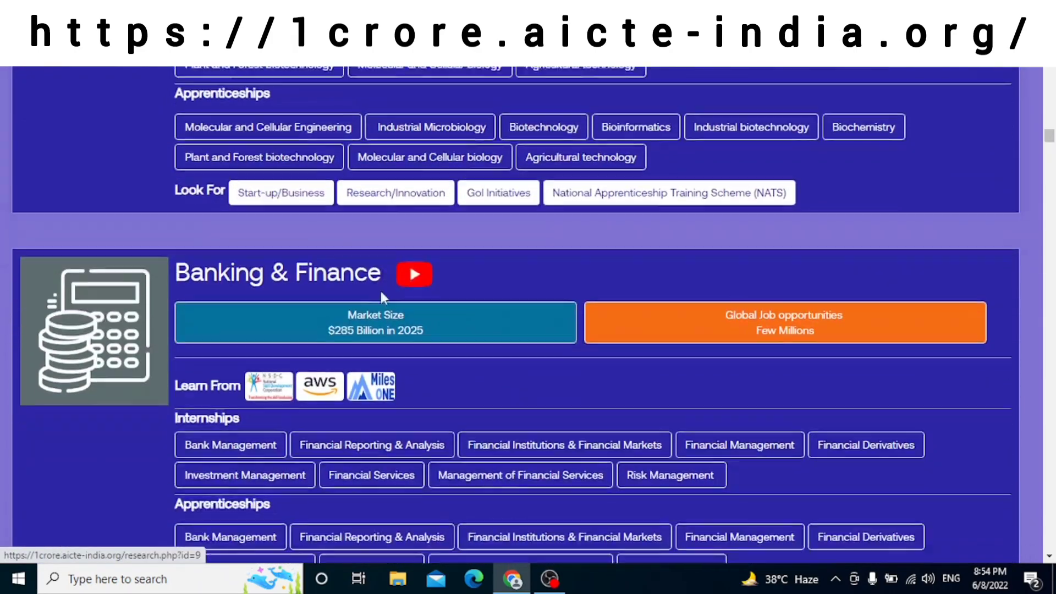
{"action": "scroll", "coordinate": [333, 287], "scroll_direction": "down", "scroll_amount": 8}
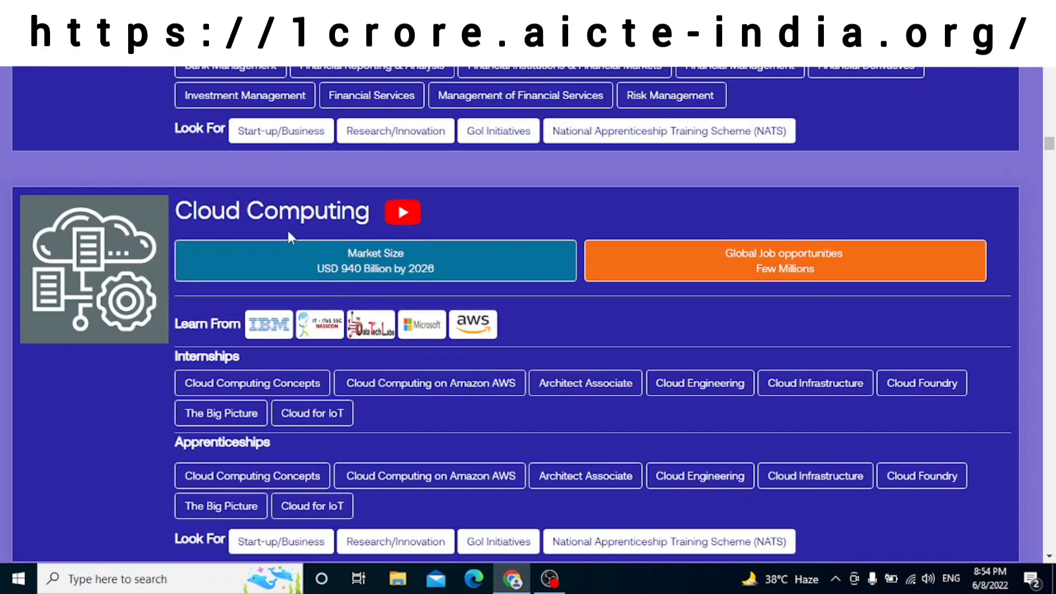
Step: Choose Microsoft under Cloud Computing, select Recent Graduate, and proceed to its form
{"action": "left_click", "coordinate": [424, 328]}
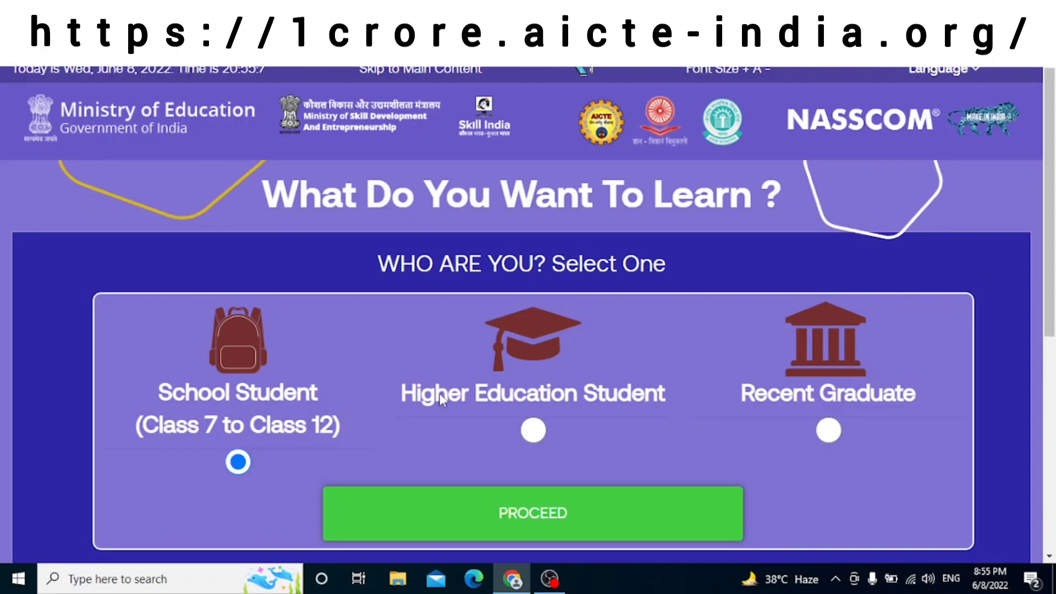
{"action": "left_click", "coordinate": [829, 429]}
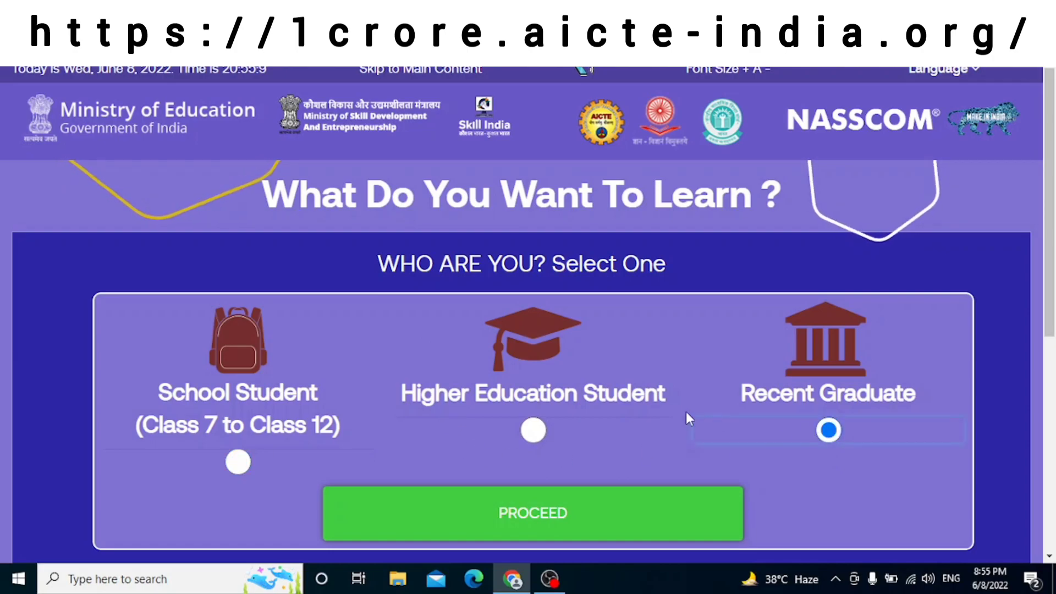
{"action": "scroll", "coordinate": [685, 415], "scroll_direction": "down", "scroll_amount": 1}
{"action": "left_click", "coordinate": [624, 434]}
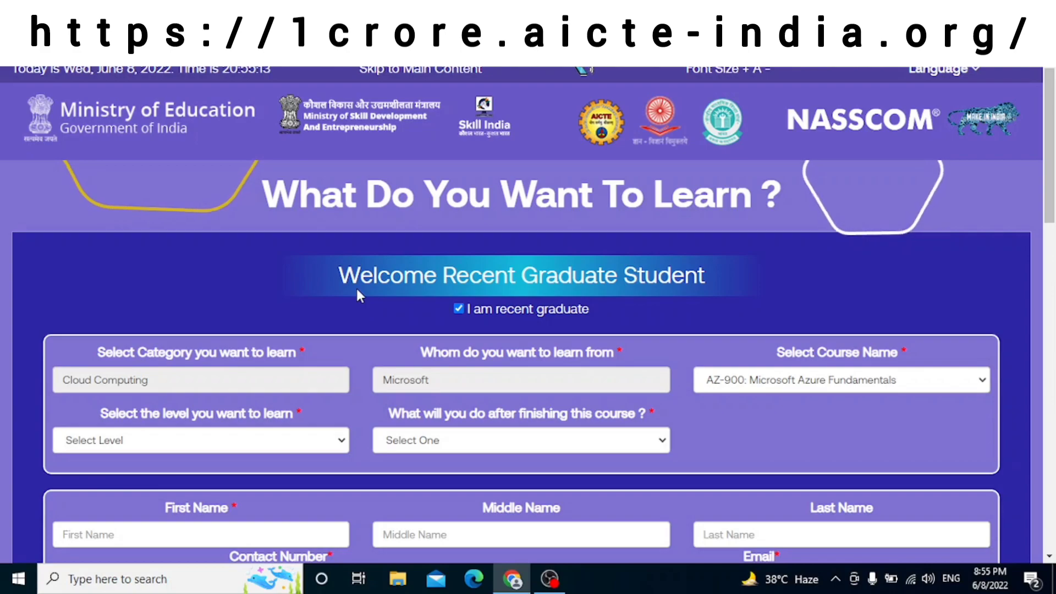
{"action": "scroll", "coordinate": [357, 291], "scroll_direction": "down", "scroll_amount": 1}
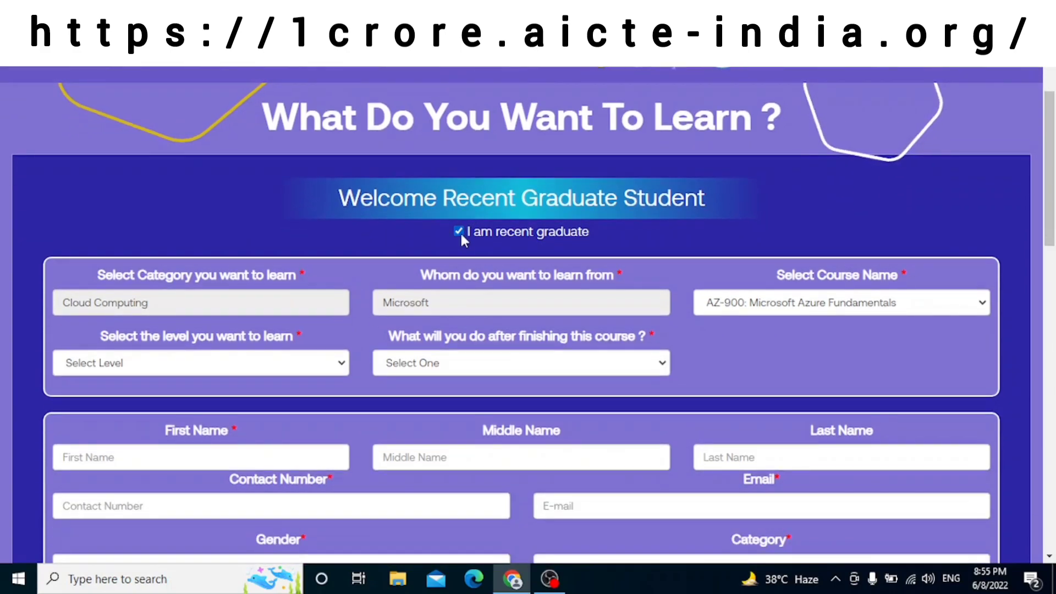
Step: Keep AZ-900 as the course, set level Basic, and choose 'I want to start my startup'
{"action": "scroll", "coordinate": [302, 255], "scroll_direction": "down", "scroll_amount": 1}
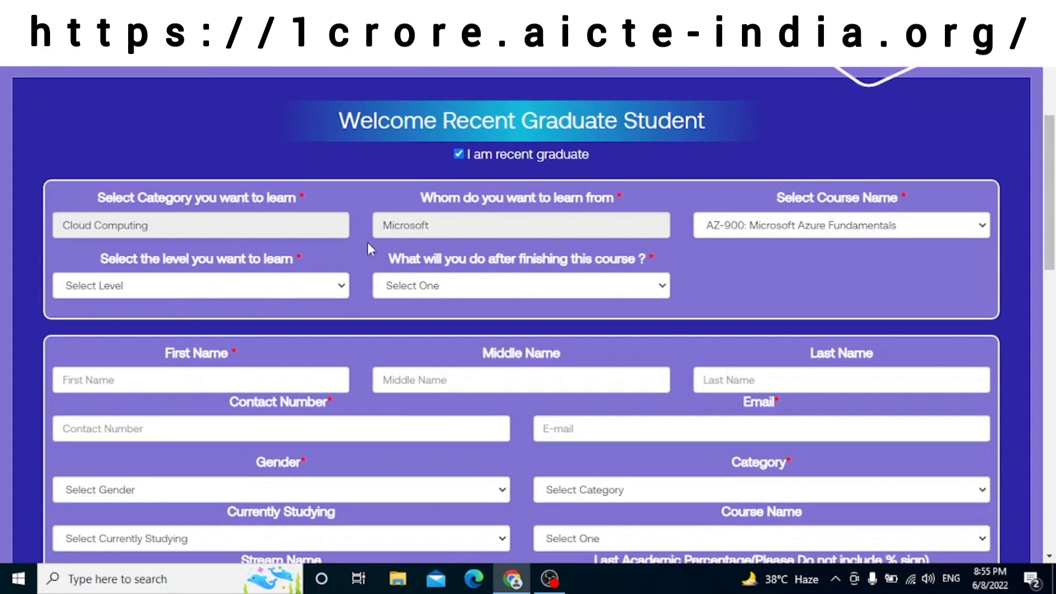
{"action": "left_click", "coordinate": [794, 228]}
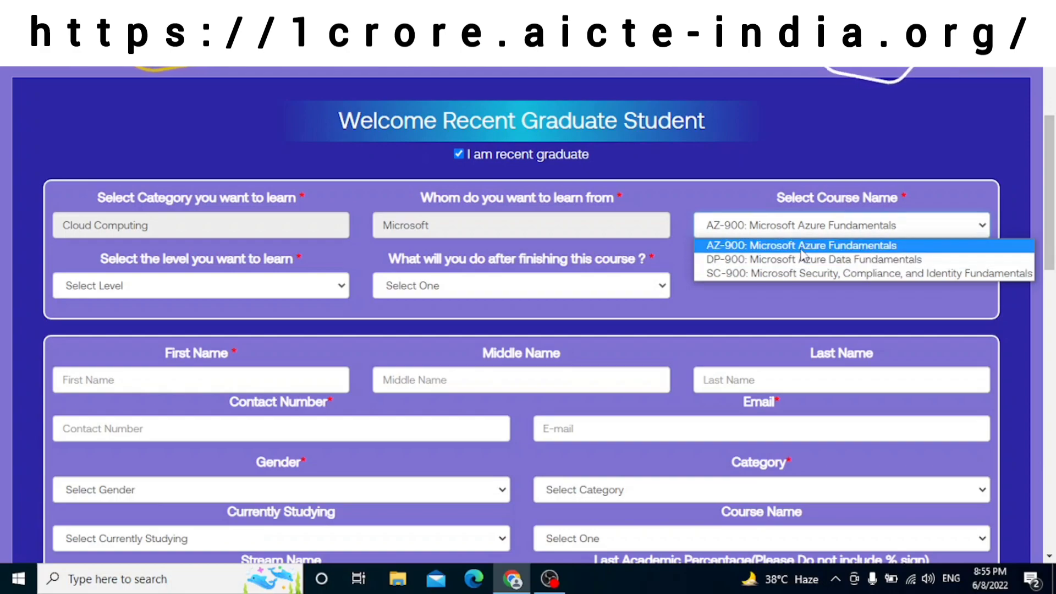
{"action": "left_click", "coordinate": [800, 250]}
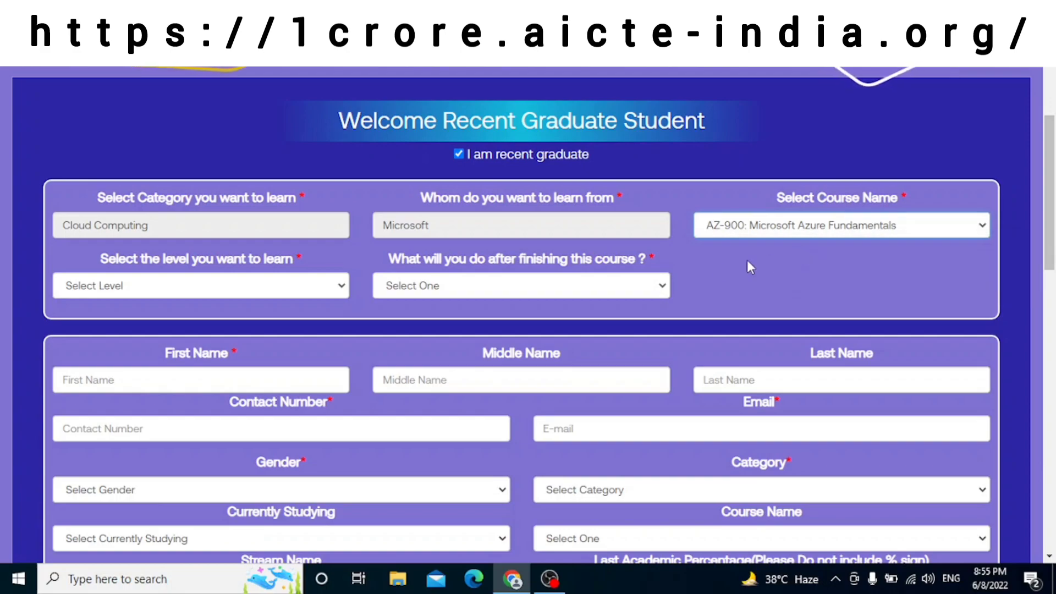
{"action": "left_click", "coordinate": [242, 292]}
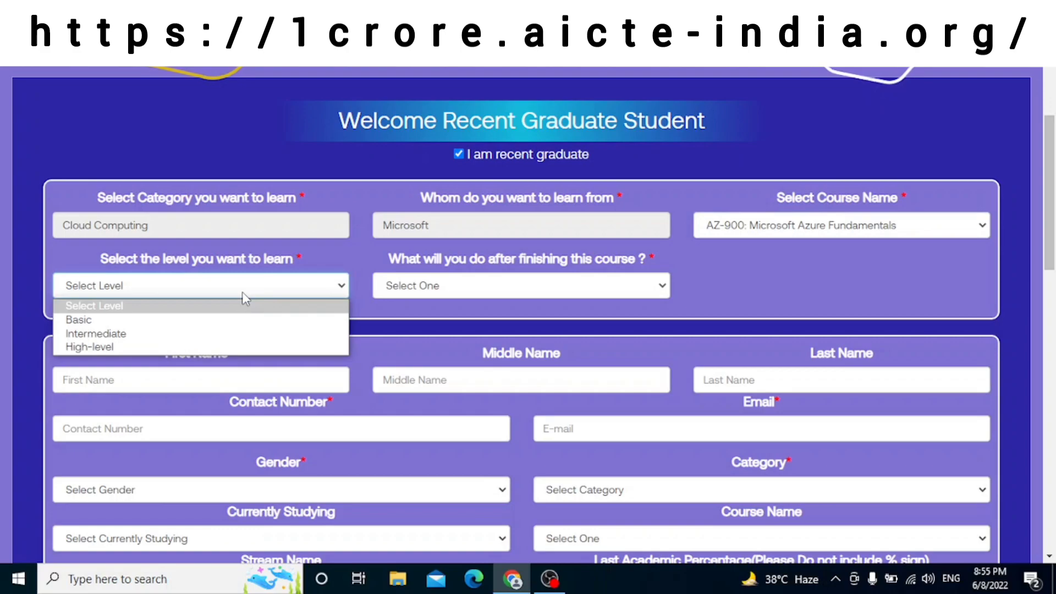
{"action": "left_click", "coordinate": [237, 321]}
{"action": "left_click", "coordinate": [444, 301]}
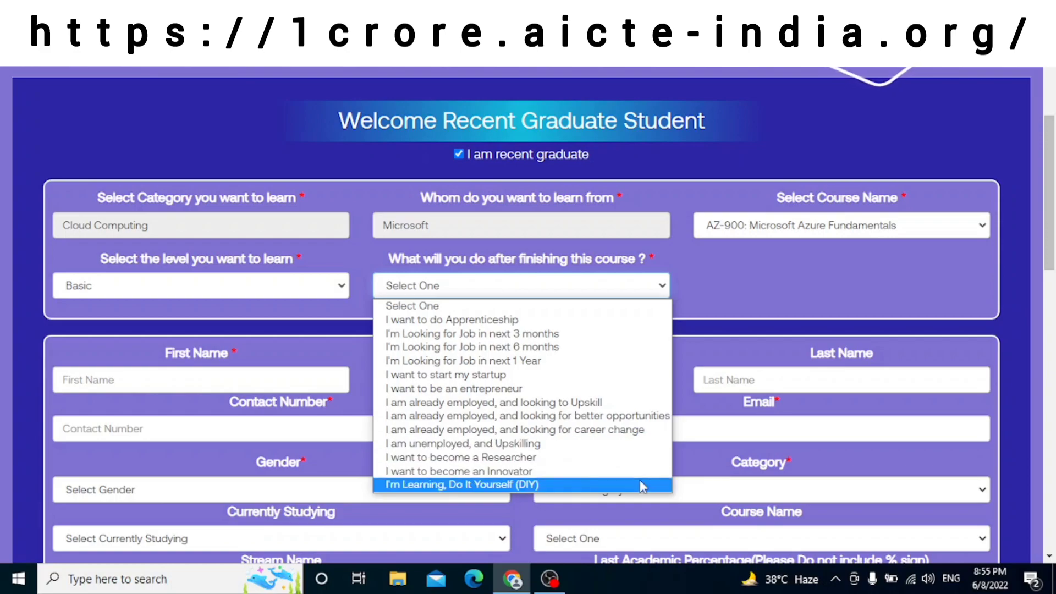
{"action": "left_click", "coordinate": [557, 378]}
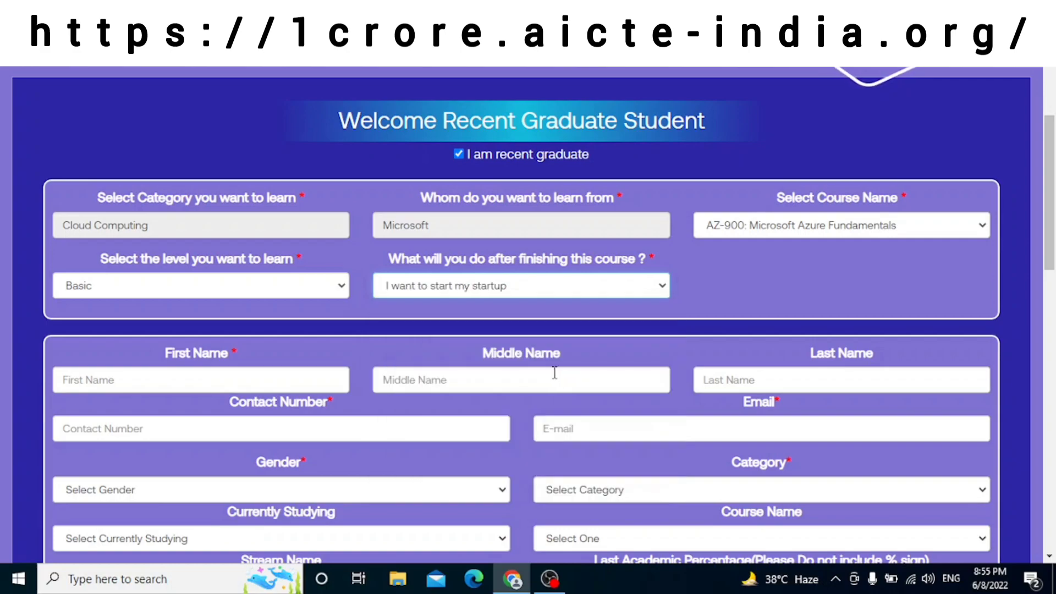
Step: Fill in the applicant's first, middle and last names, contact number and e-mail address
{"action": "left_click", "coordinate": [217, 374]}
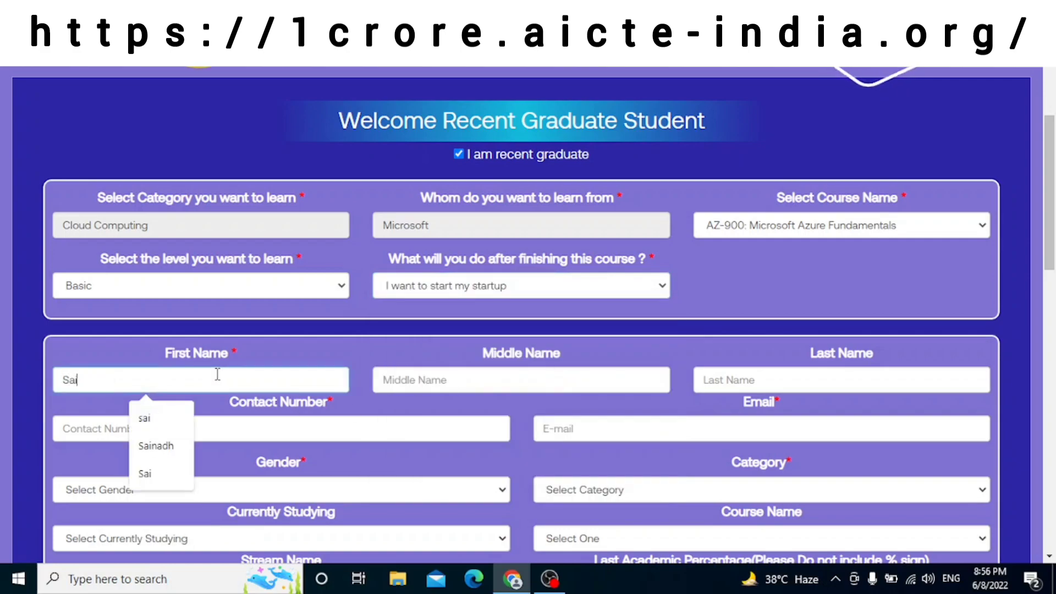
{"action": "key", "text": "Tab"}
{"action": "key", "text": "Tab"}
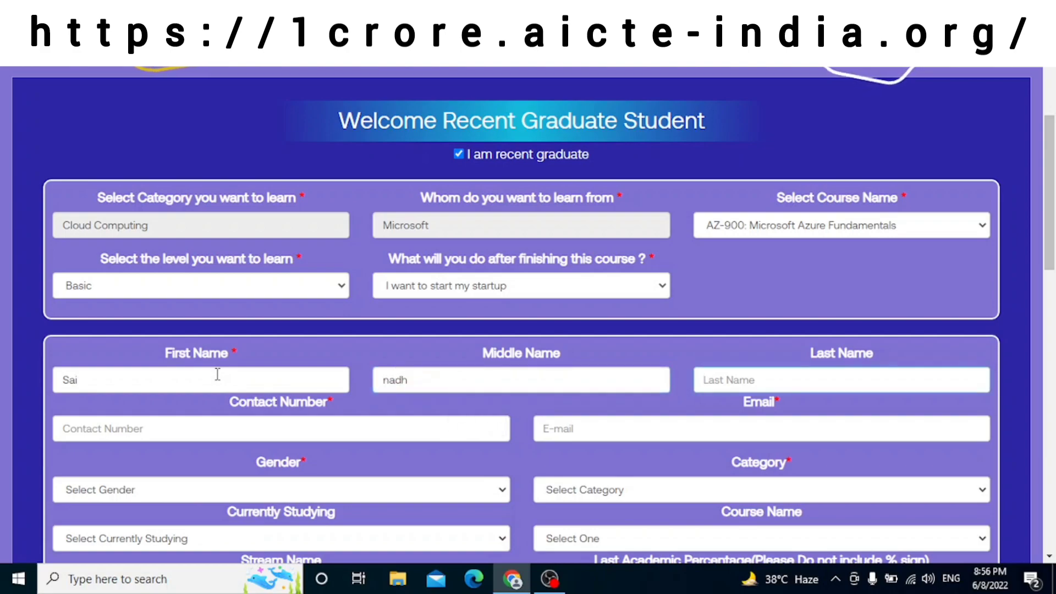
{"action": "key", "text": "Tab"}
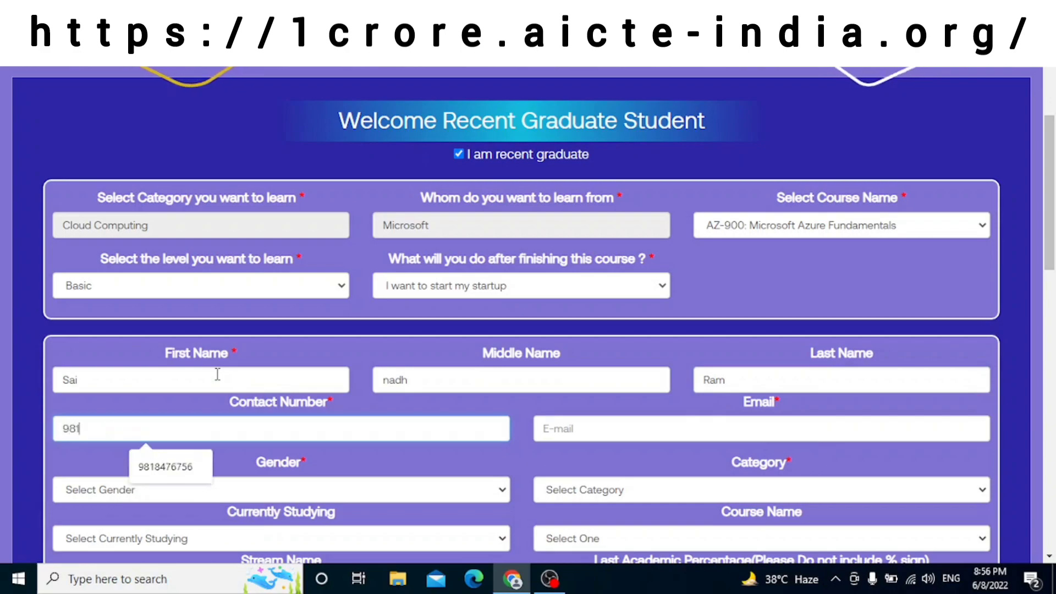
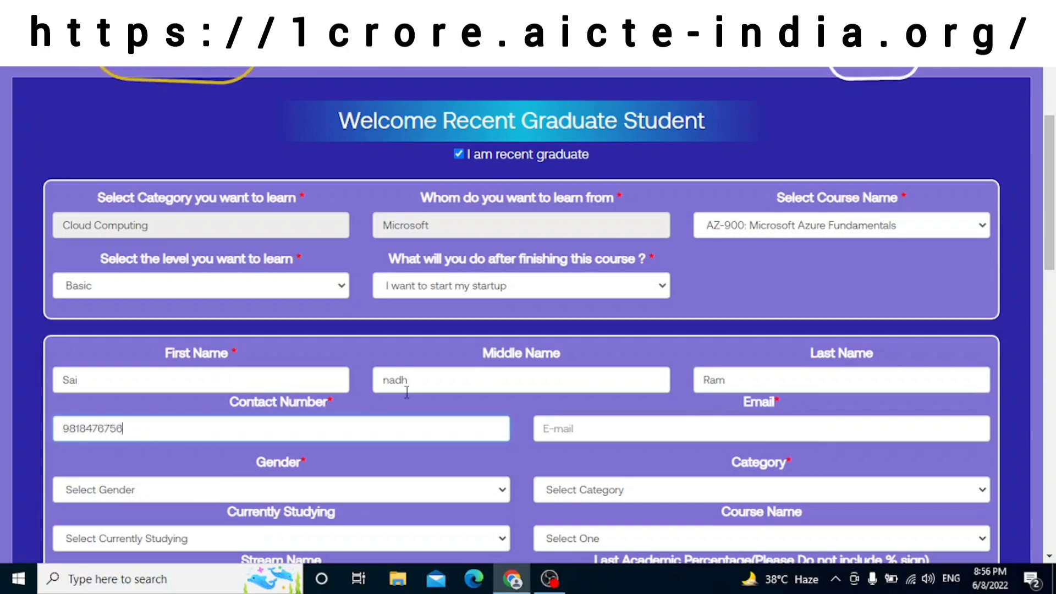
{"action": "left_click", "coordinate": [563, 426]}
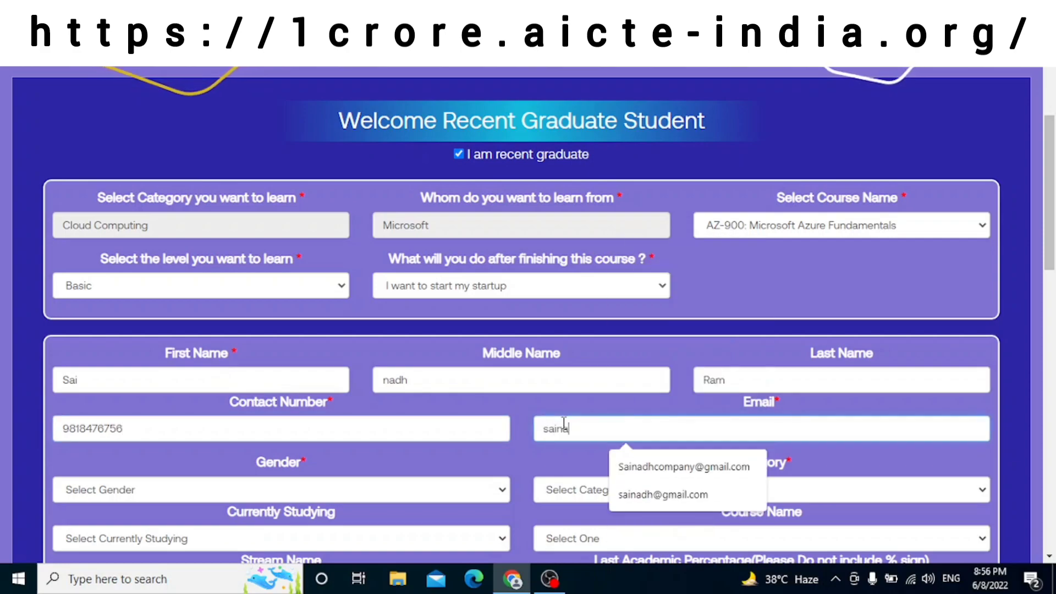
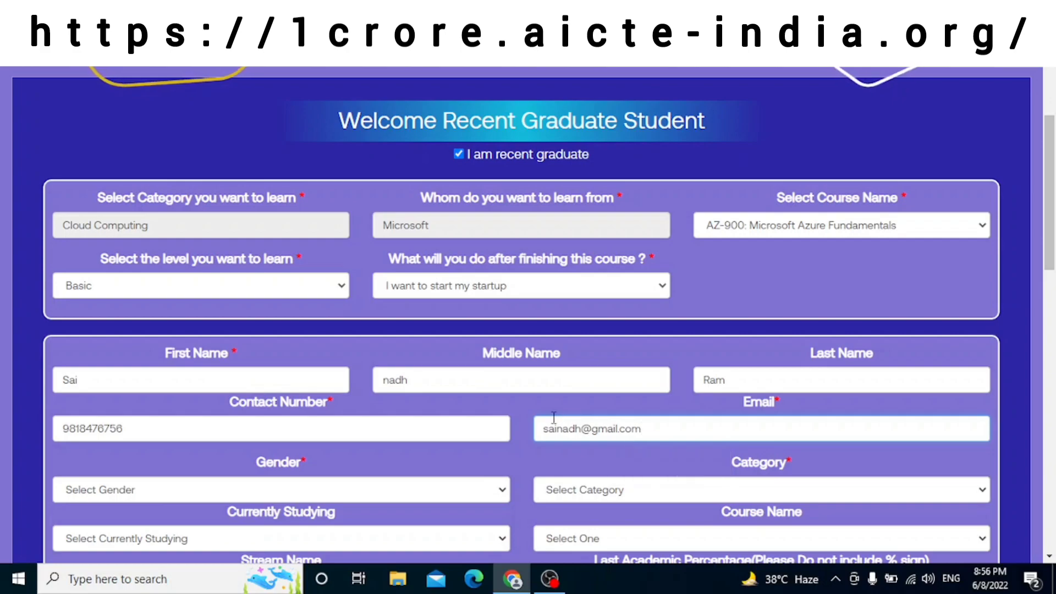
Step: Set gender to Male and category to General
{"action": "scroll", "coordinate": [549, 426], "scroll_direction": "down", "scroll_amount": 3}
{"action": "left_click", "coordinate": [434, 344]}
{"action": "left_click", "coordinate": [363, 370]}
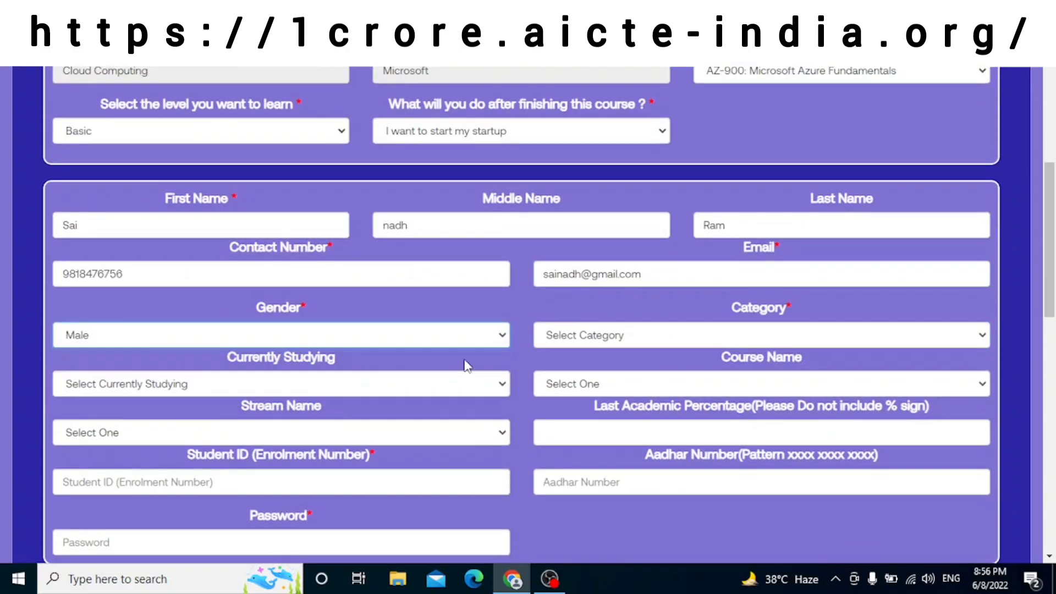
{"action": "left_click", "coordinate": [558, 342]}
{"action": "left_click", "coordinate": [578, 370]}
Step: Set study to Graduate In Engg / Technology, Electronics and Communication Engineering, stream Electronic Engineering
{"action": "scroll", "coordinate": [517, 341], "scroll_direction": "down", "scroll_amount": 2}
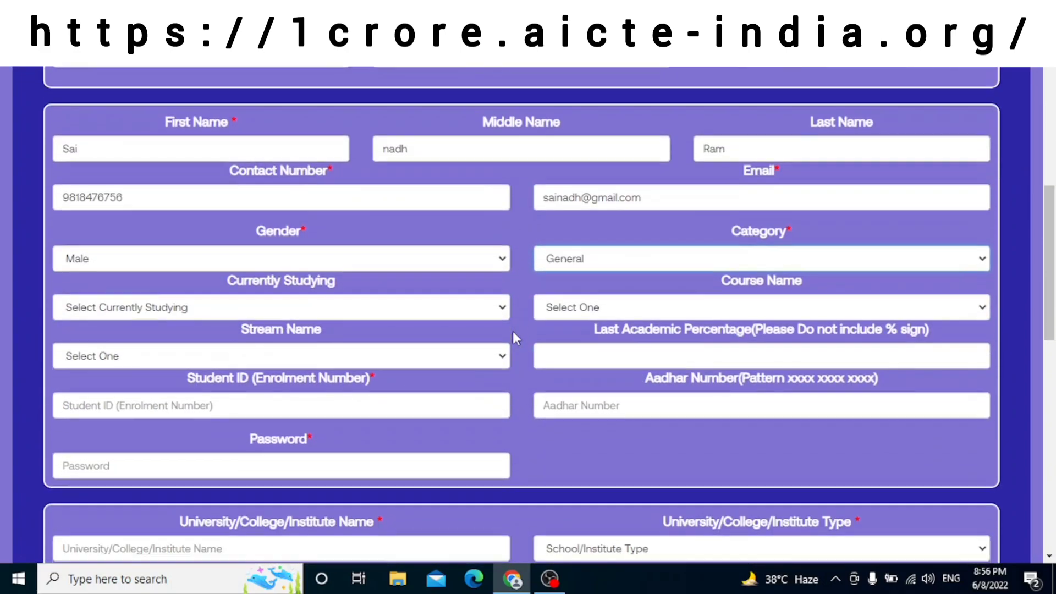
{"action": "left_click", "coordinate": [451, 314]}
{"action": "left_click", "coordinate": [414, 342]}
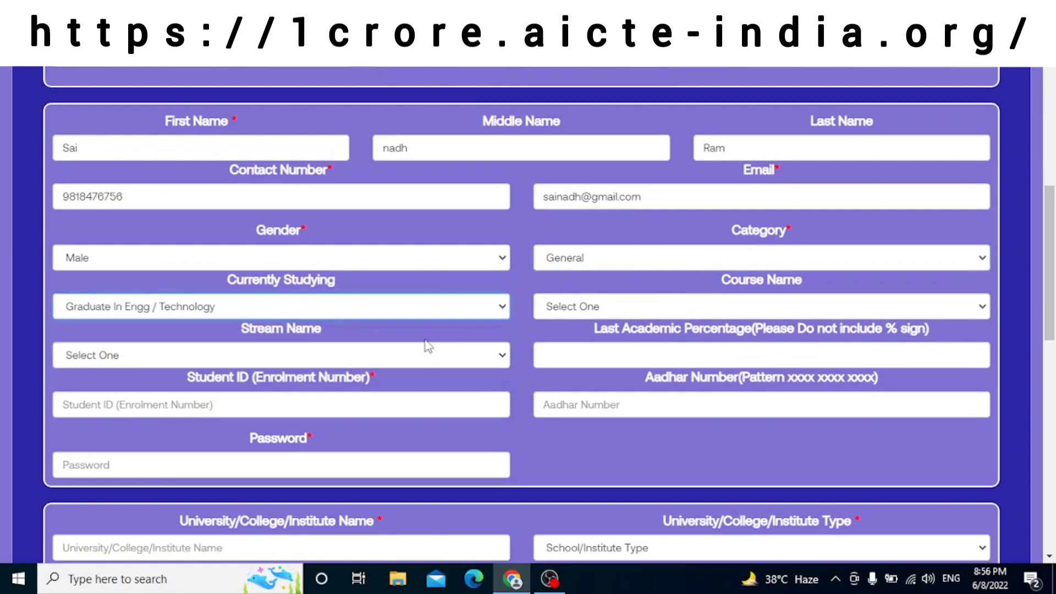
{"action": "left_click", "coordinate": [602, 311]}
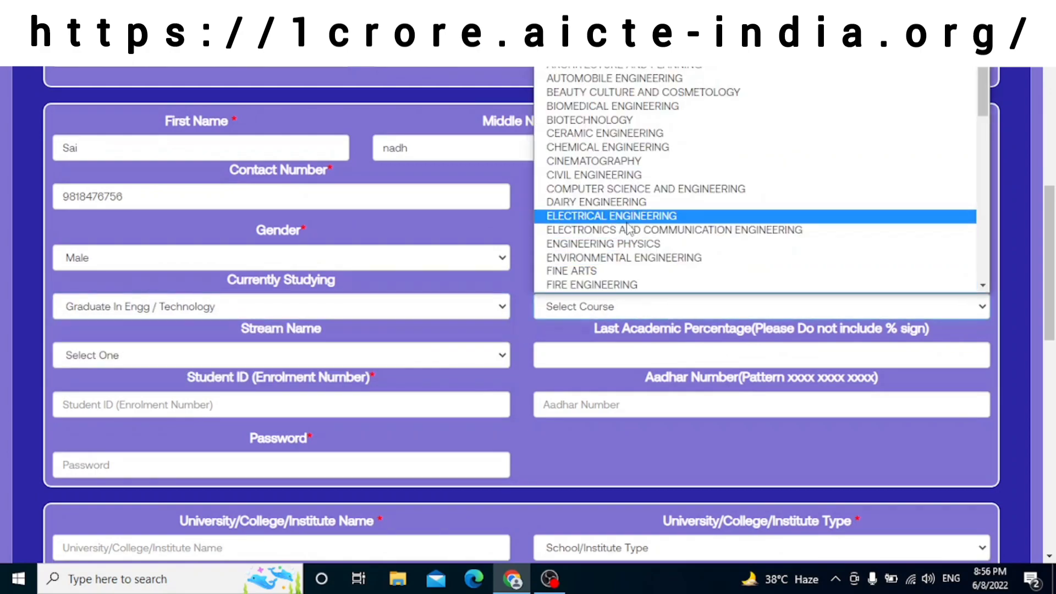
{"action": "left_click", "coordinate": [621, 228]}
{"action": "scroll", "coordinate": [484, 275], "scroll_direction": "down", "scroll_amount": 2}
{"action": "left_click", "coordinate": [357, 279]}
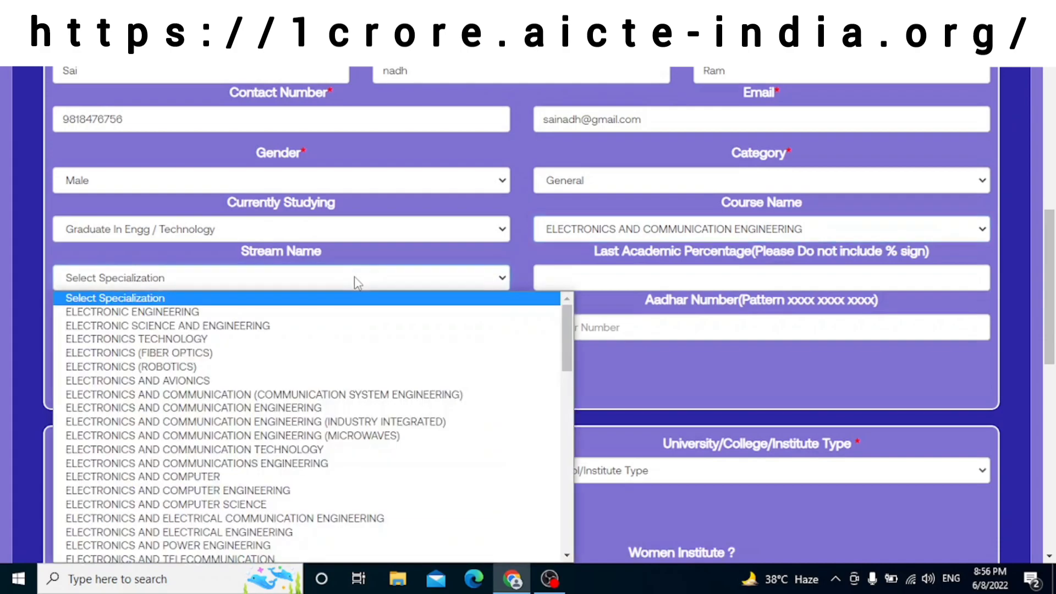
{"action": "left_click", "coordinate": [318, 312]}
{"action": "scroll", "coordinate": [285, 293], "scroll_direction": "down", "scroll_amount": 2}
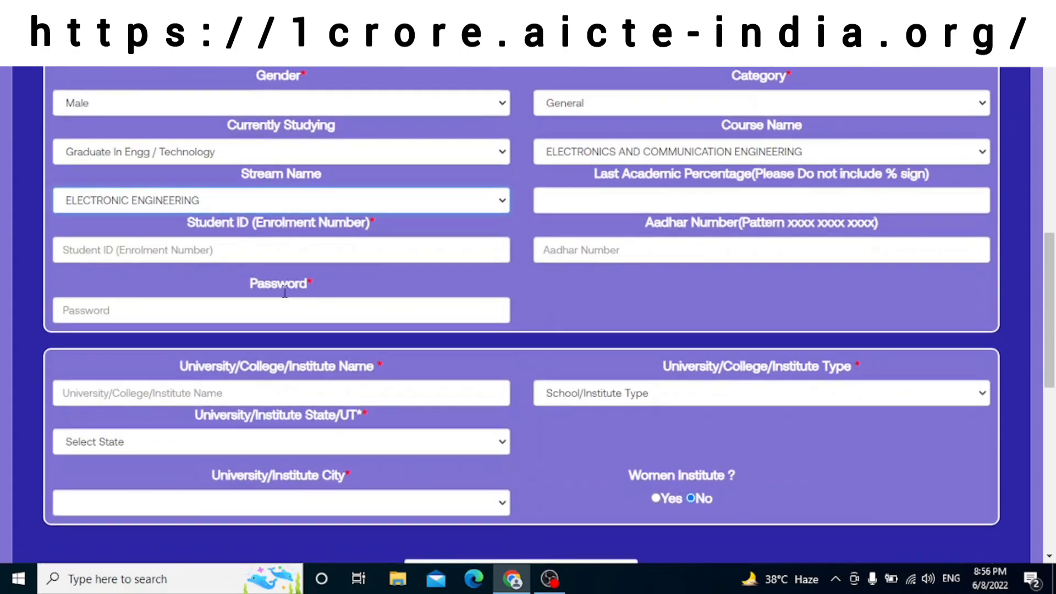
Step: Enter the student enrolment ID, the Aadhar number and the account password
{"action": "left_click", "coordinate": [244, 252]}
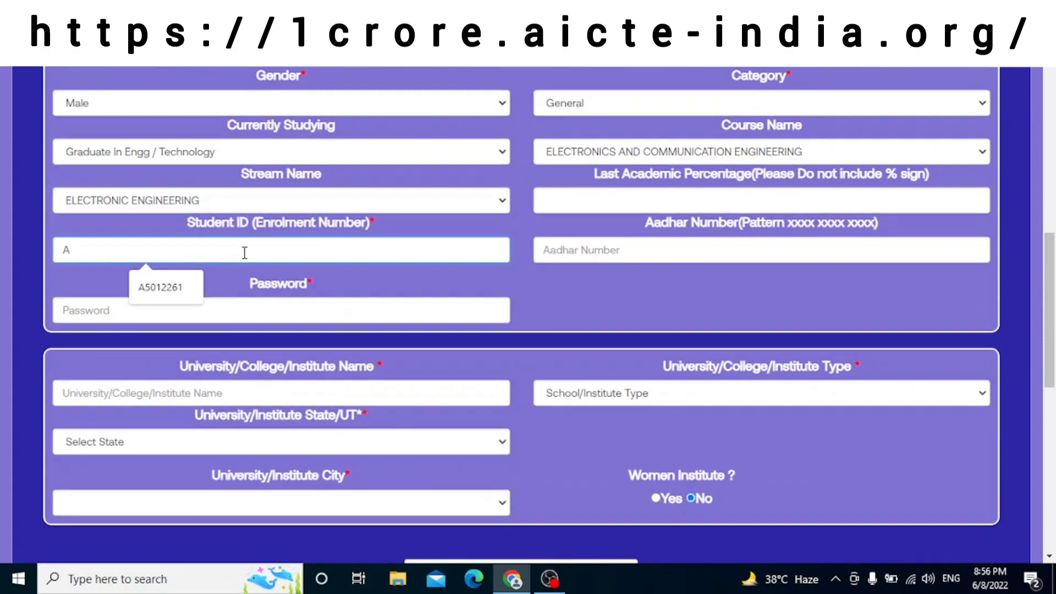
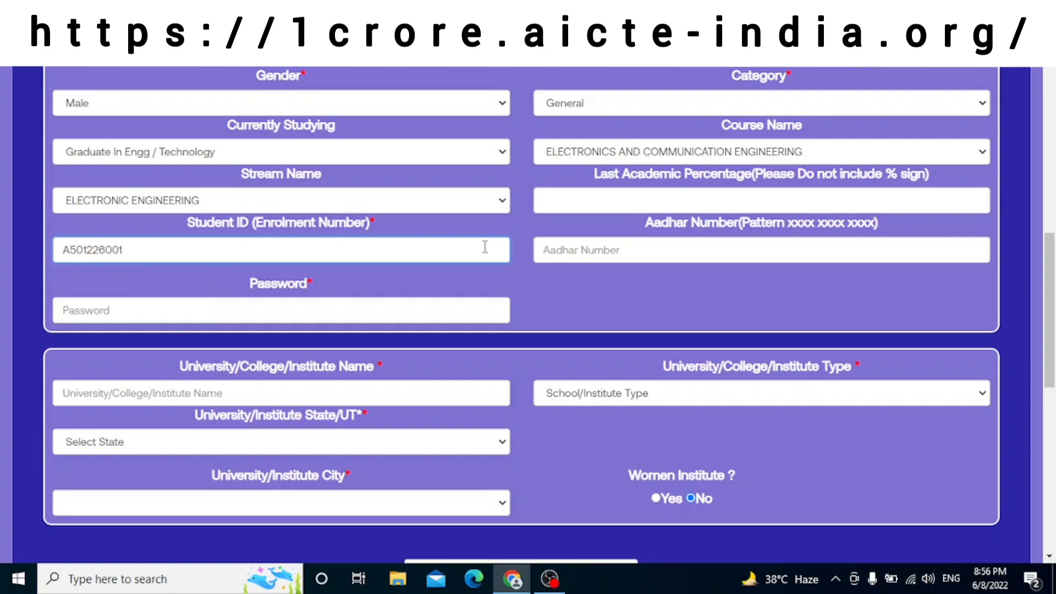
{"action": "left_click", "coordinate": [560, 245]}
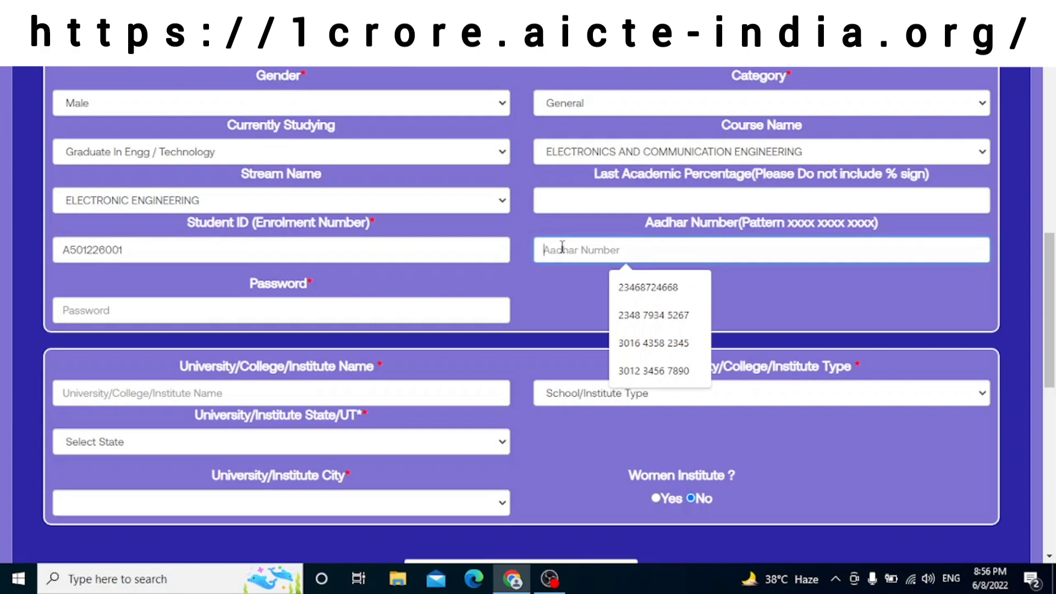
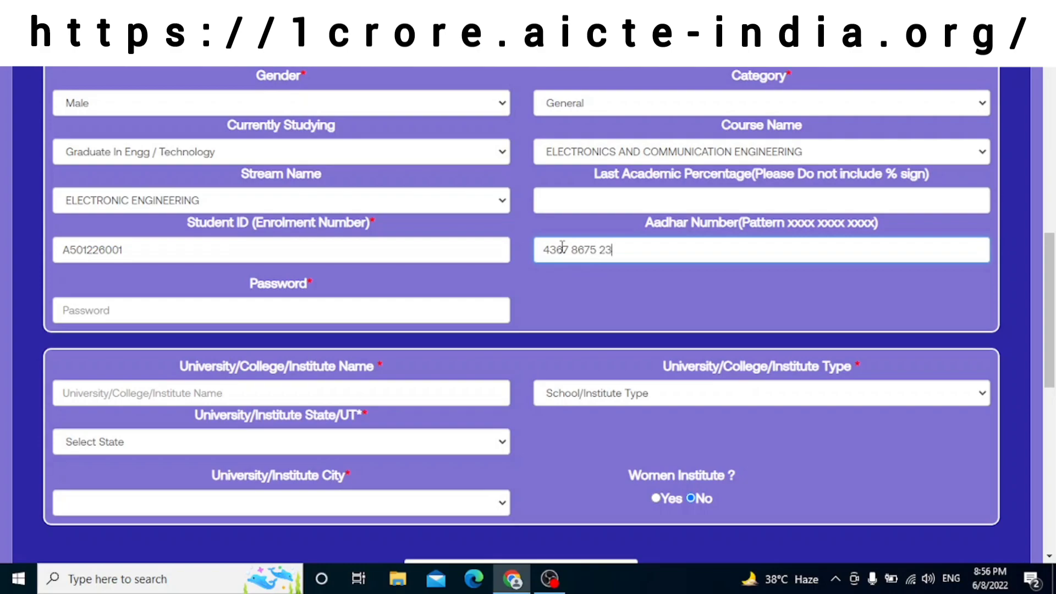
{"action": "left_click", "coordinate": [370, 301]}
{"action": "type", "text": "a"}
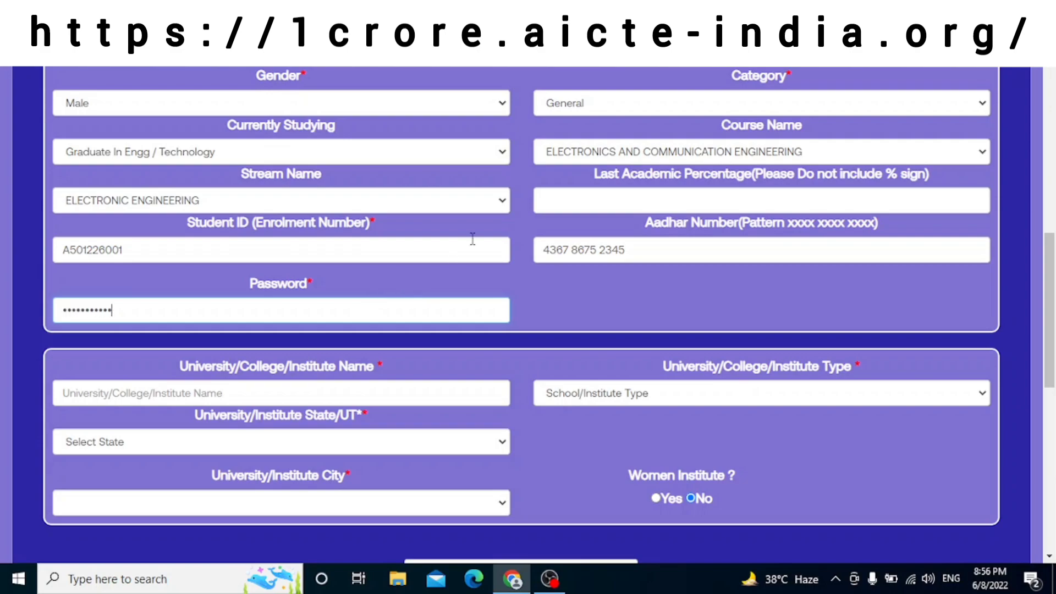
{"action": "scroll", "coordinate": [484, 231], "scroll_direction": "up", "scroll_amount": 3}
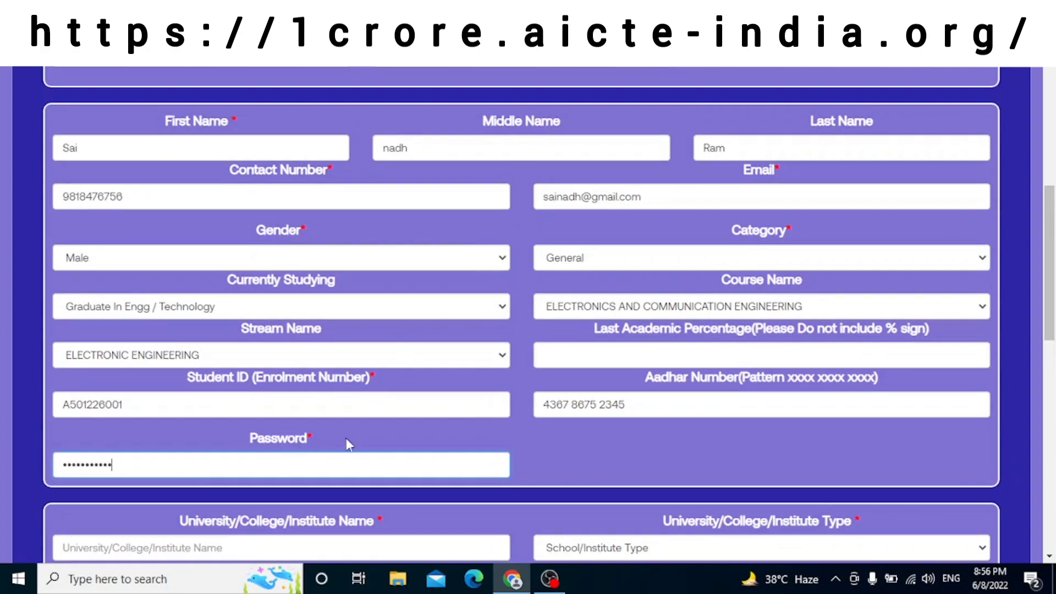
{"action": "scroll", "coordinate": [428, 371], "scroll_direction": "down", "scroll_amount": 3}
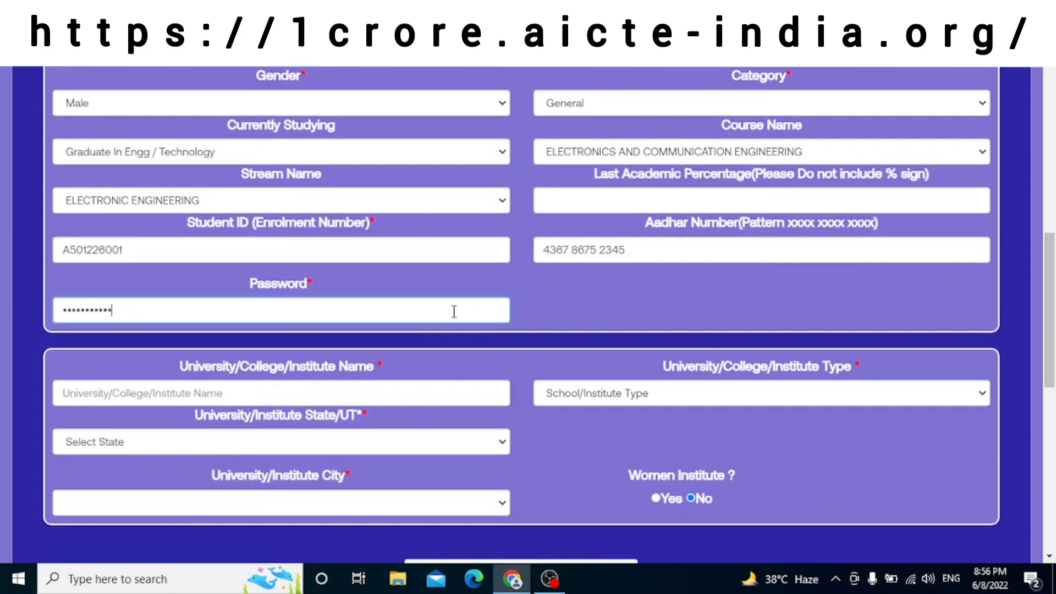
{"action": "scroll", "coordinate": [456, 304], "scroll_direction": "down", "scroll_amount": 2}
Step: Enter 'Amity University' as the institute name and set the institute type to Private
{"action": "left_click", "coordinate": [422, 314]}
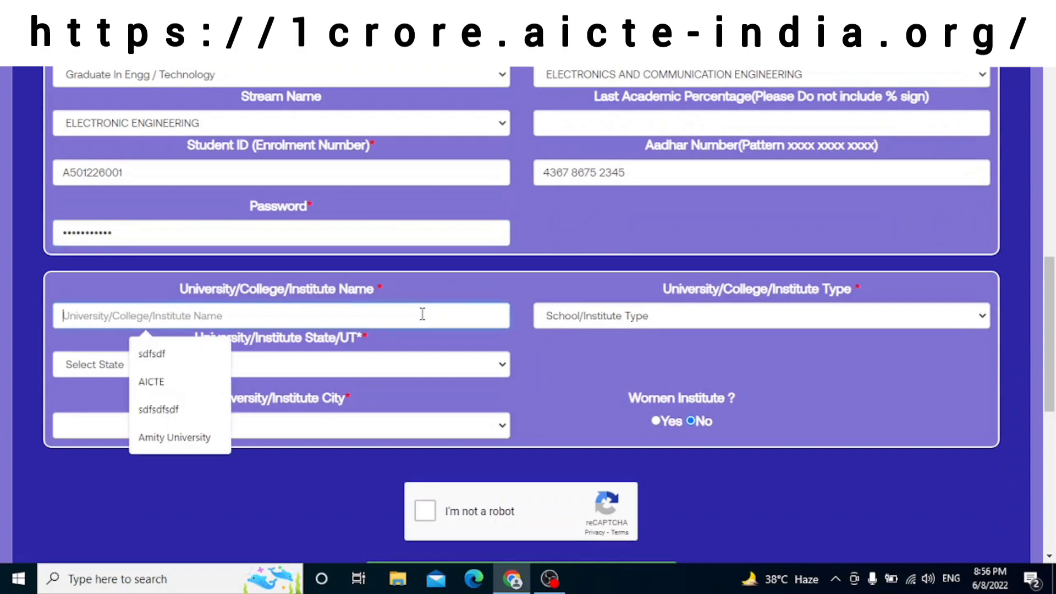
{"action": "type", "text": "Ami"}
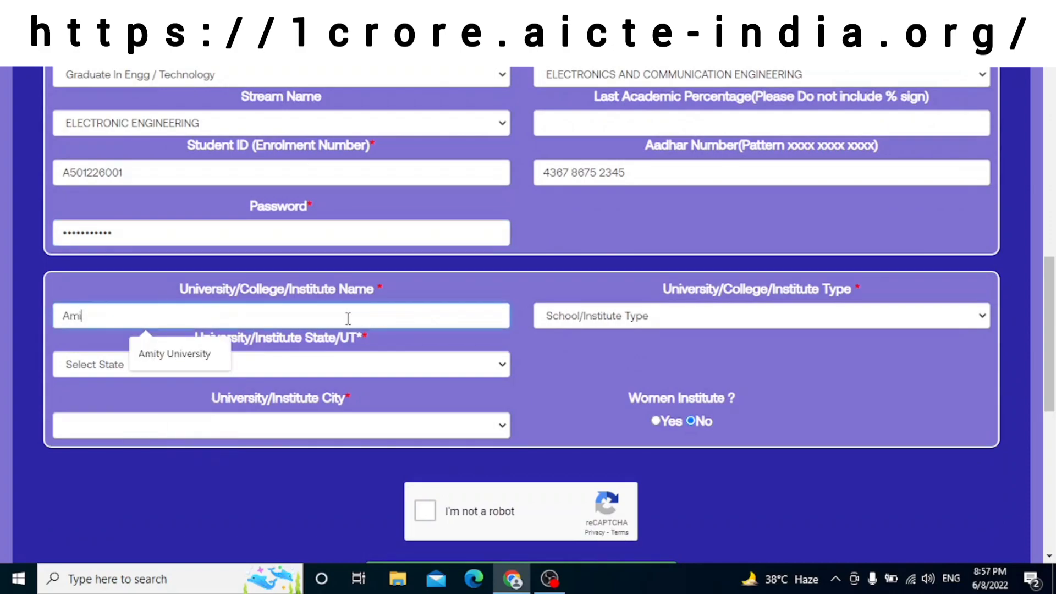
{"action": "type", "text": "ty Univeristy"}
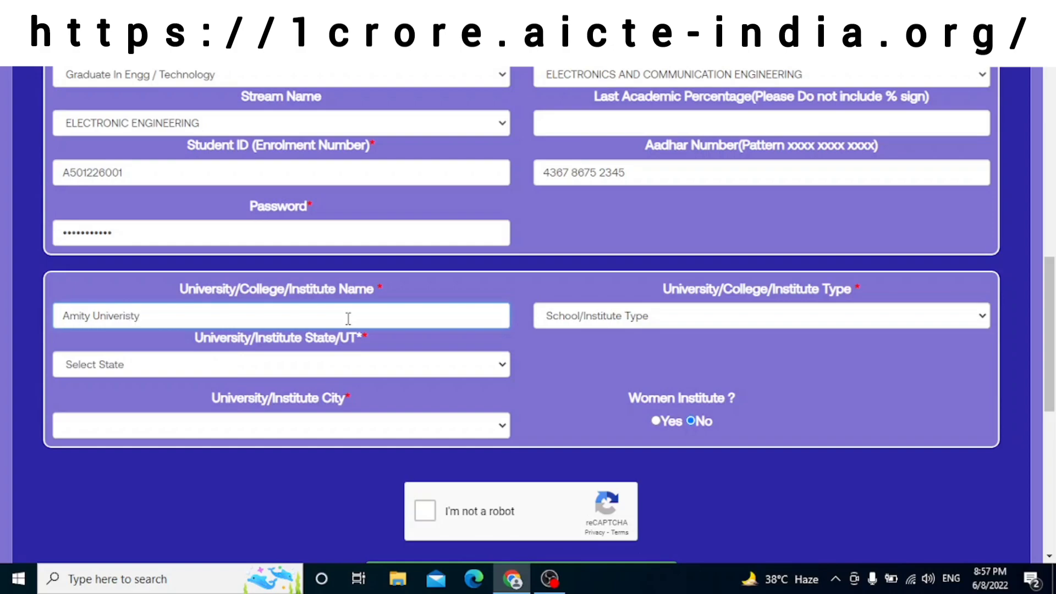
{"action": "key", "text": "BackSpace"}
{"action": "key", "text": "BackSpace"}
{"action": "key", "text": "BackSpace"}
{"action": "key", "text": "BackSpace"}
{"action": "type", "text": "sity"}
{"action": "left_click", "coordinate": [561, 322]}
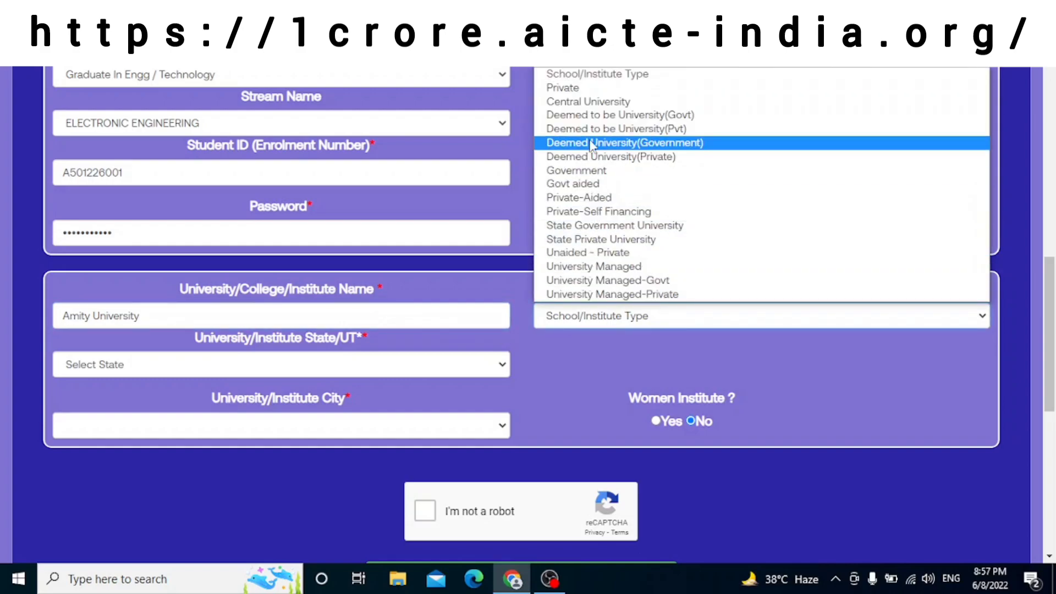
{"action": "left_click", "coordinate": [585, 93]}
Step: Set the institute's state to Delhi and city to New Delhi
{"action": "left_click", "coordinate": [354, 363]}
{"action": "scroll", "coordinate": [244, 329], "scroll_direction": "down", "scroll_amount": 1}
{"action": "left_click", "coordinate": [122, 181]}
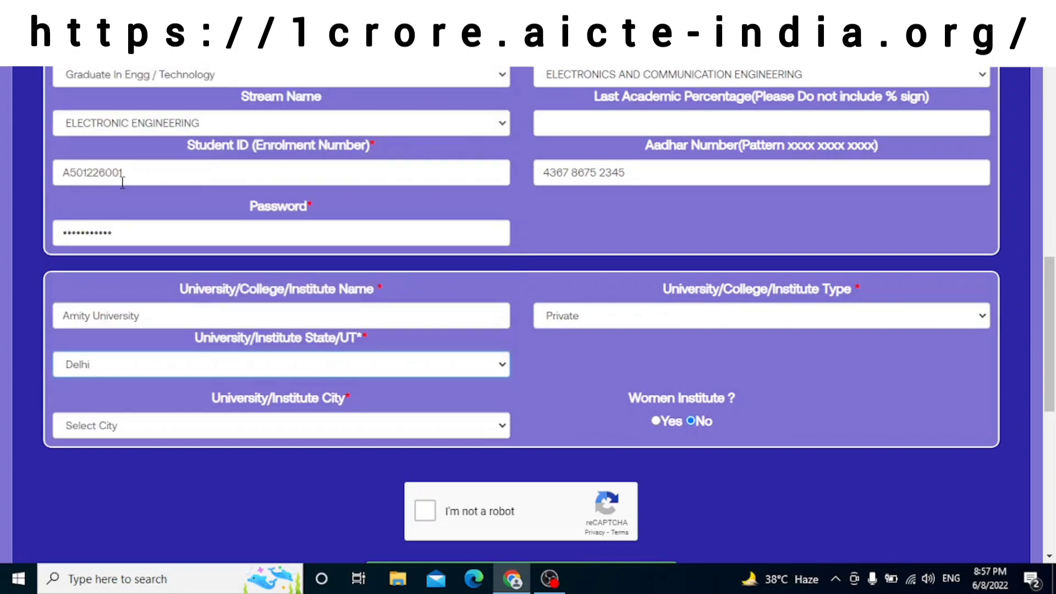
{"action": "left_click", "coordinate": [203, 430]}
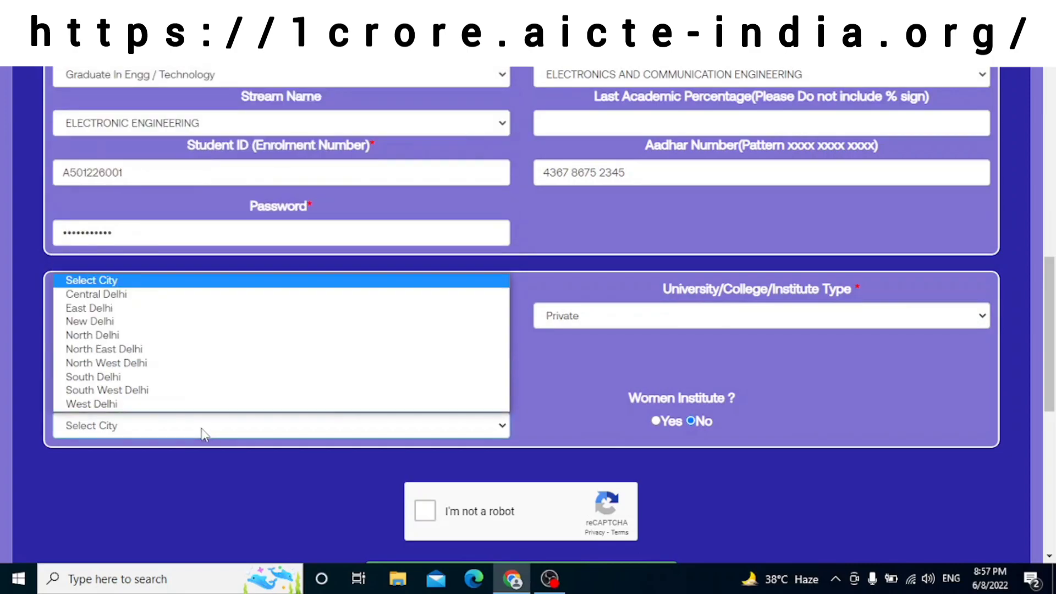
{"action": "left_click", "coordinate": [157, 327]}
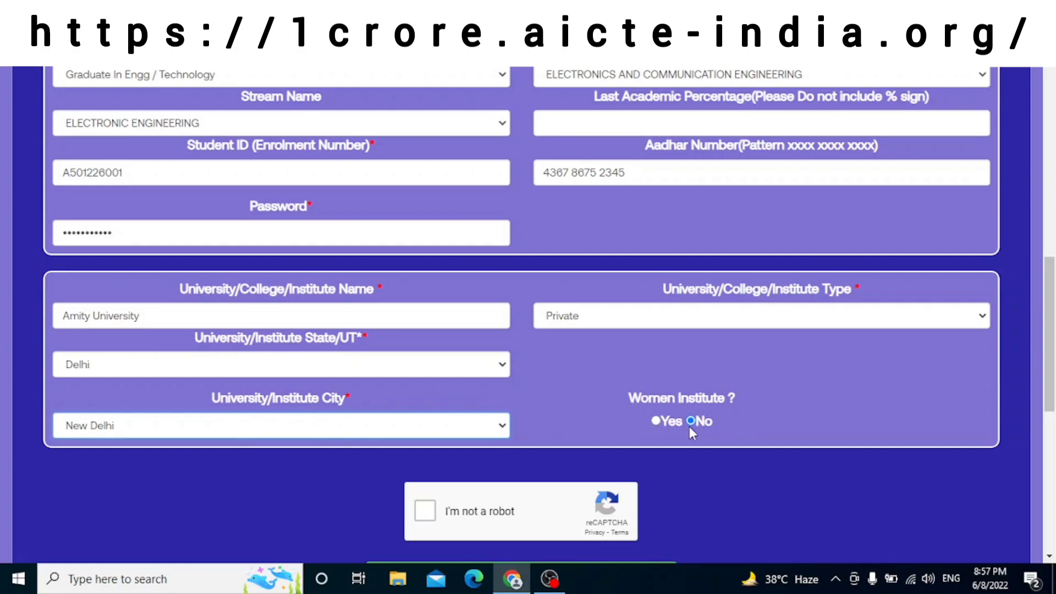
Step: Tick the I'm not a robot check and submit the registration
{"action": "scroll", "coordinate": [637, 431], "scroll_direction": "down", "scroll_amount": 4}
{"action": "left_click", "coordinate": [429, 289]}
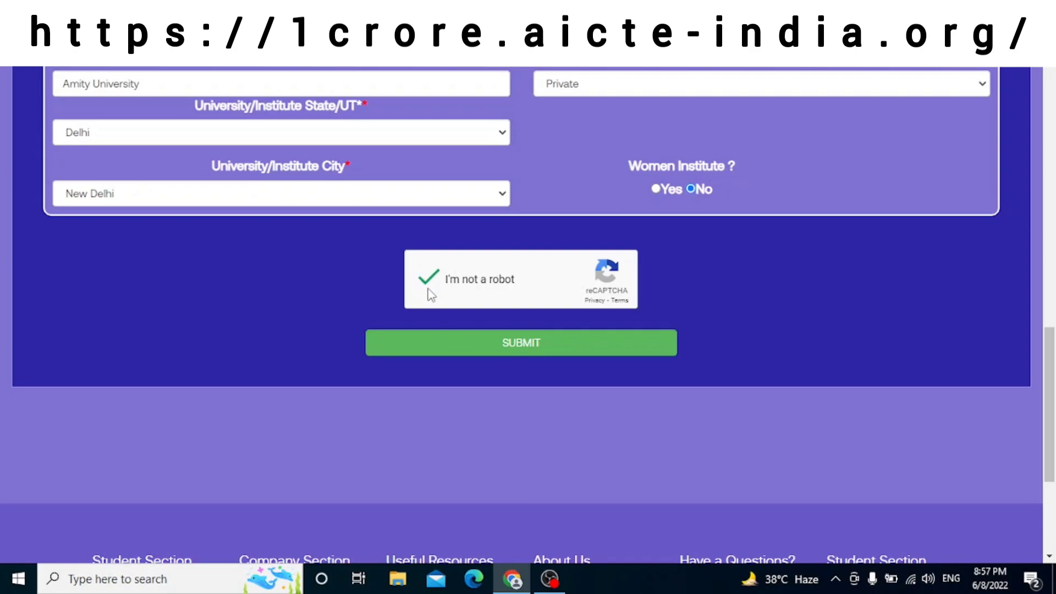
{"action": "left_click", "coordinate": [471, 353]}
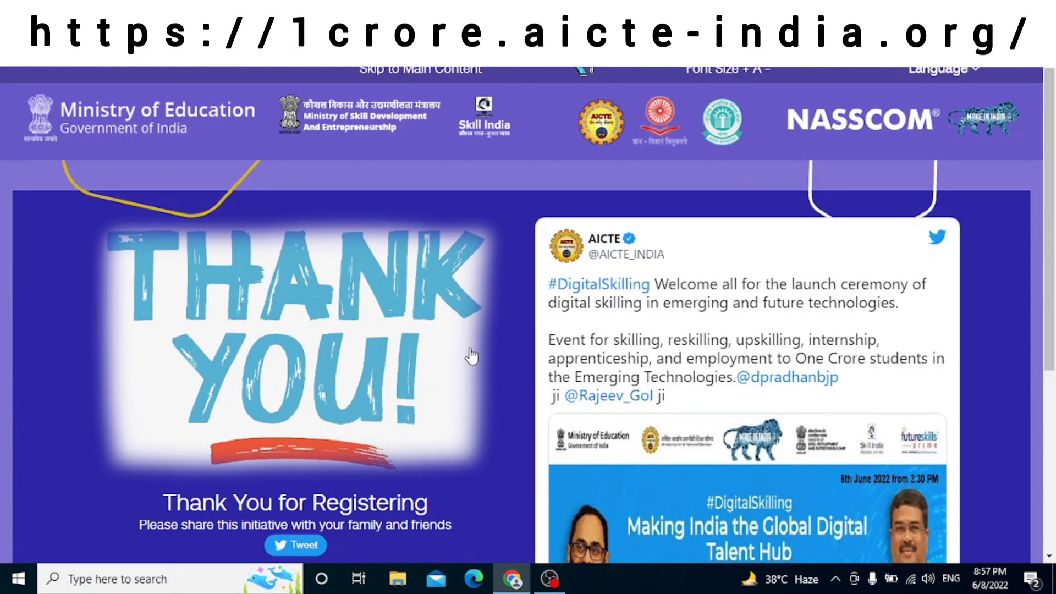
{"action": "scroll", "coordinate": [472, 356], "scroll_direction": "down", "scroll_amount": 3}
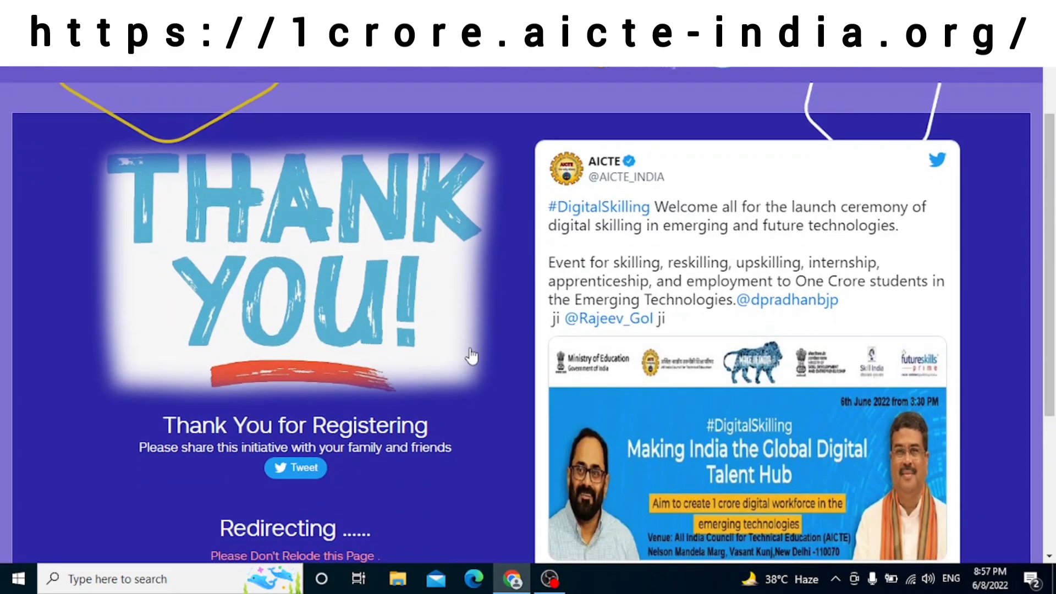